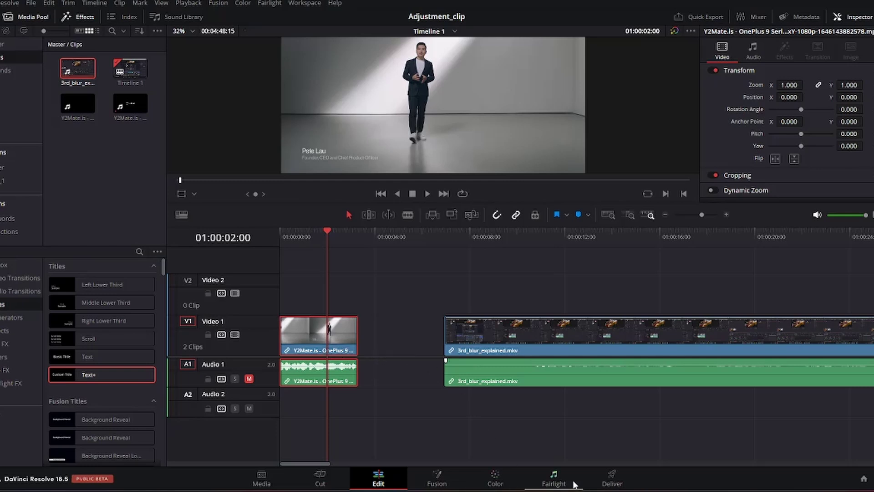
# - On the Color page, add serial node 02 after node 01 at the presenter clip's first frame
pyautogui.click(487, 486)
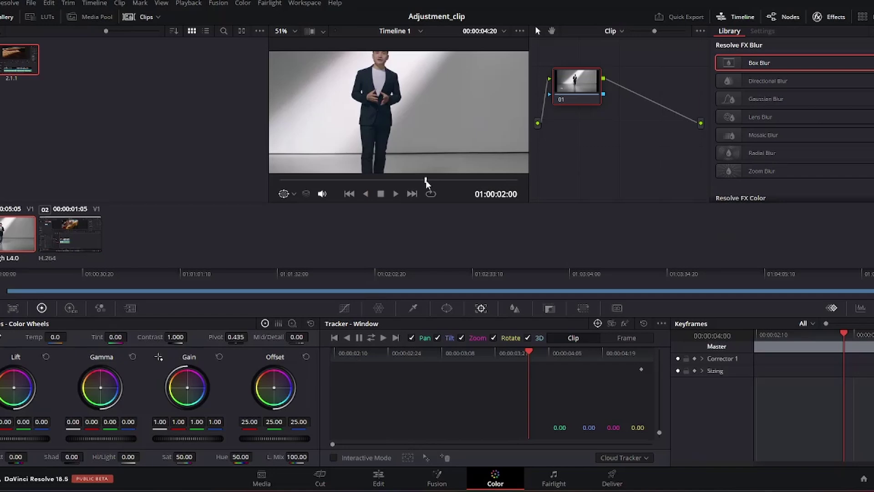
pyautogui.moveTo(425, 182); pyautogui.dragTo(281, 189)
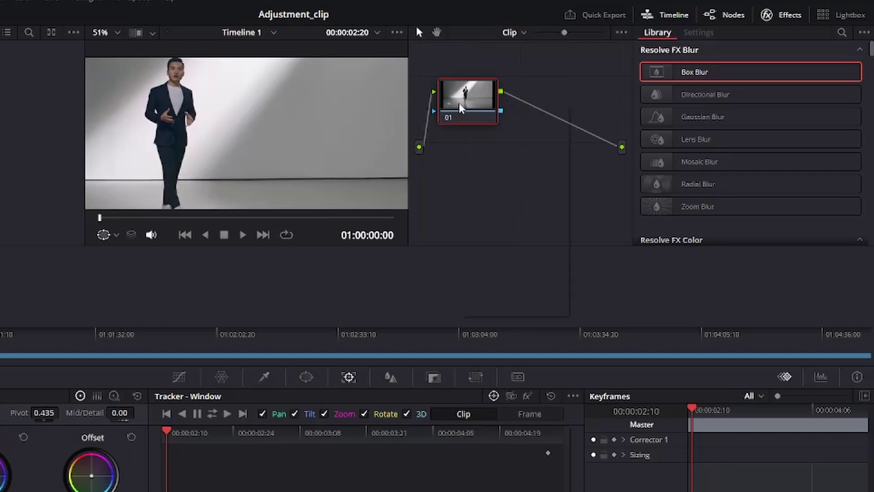
pyautogui.rightClick(459, 109)
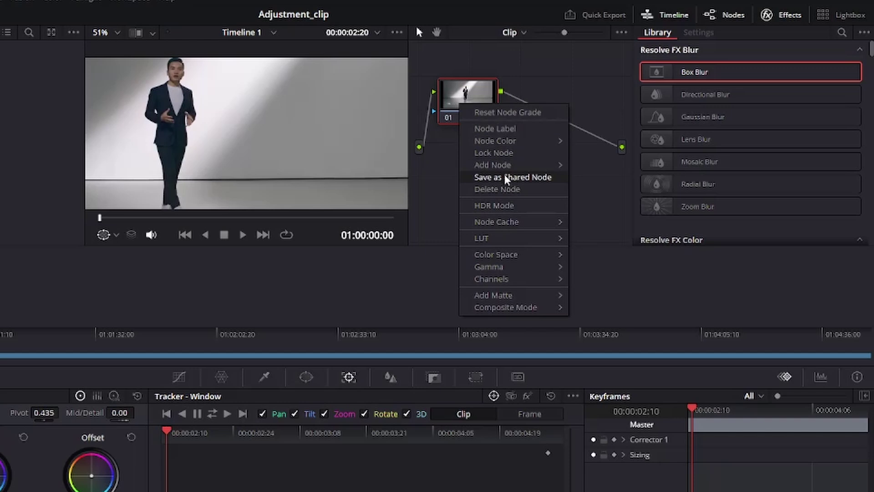
pyautogui.moveTo(502, 168)
pyautogui.click(584, 168)
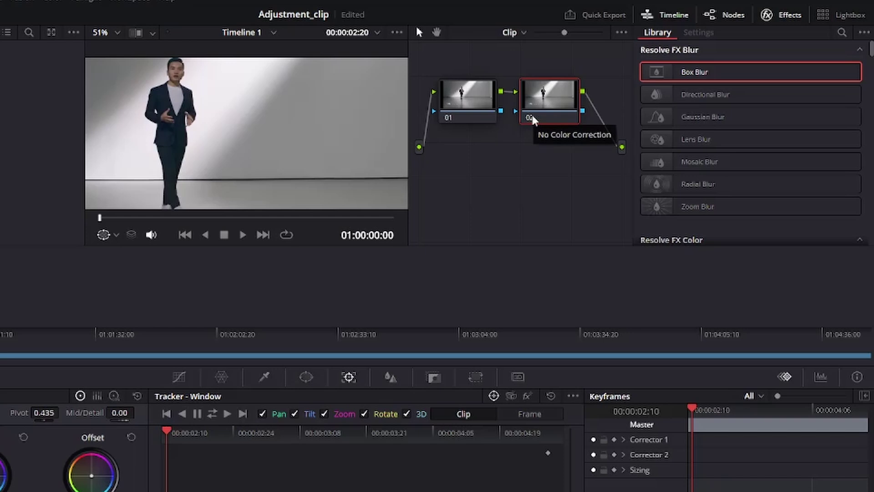
# - Pick the Curve window for node 02 and zoom the viewer in on the presenter
pyautogui.click(313, 383)
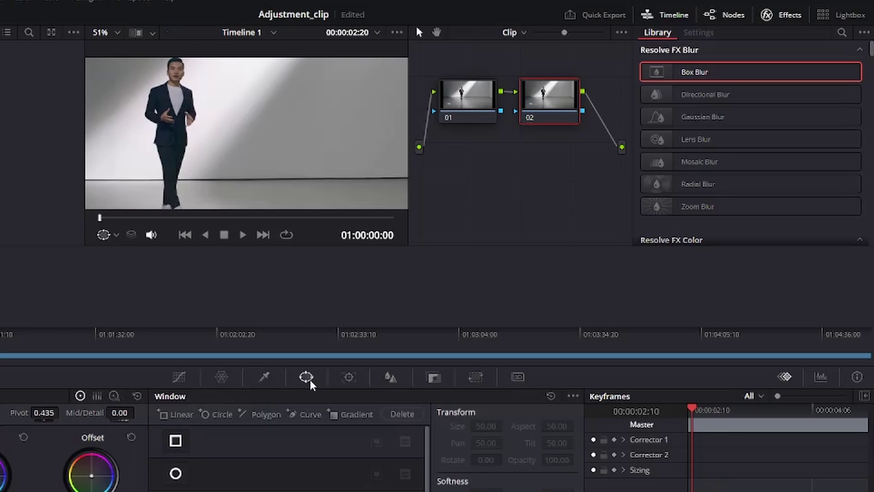
pyautogui.click(304, 415)
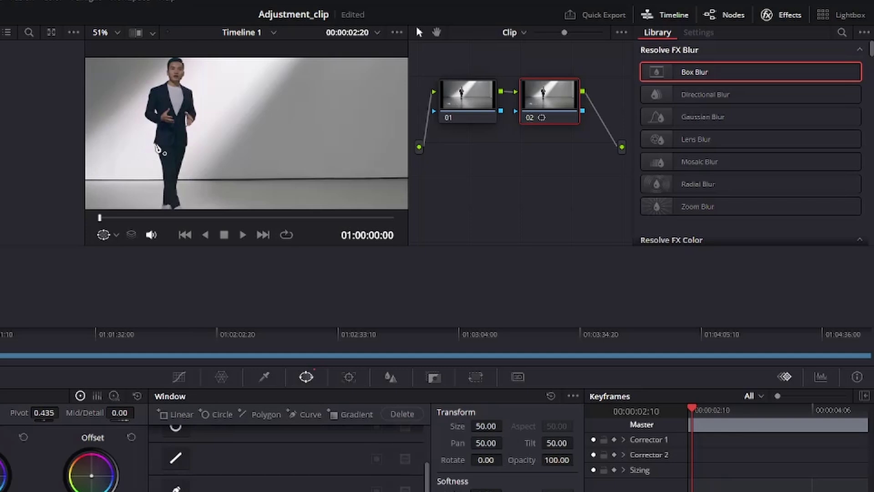
pyautogui.scroll(1, 151, 153)
pyautogui.scroll(1, 150, 159)
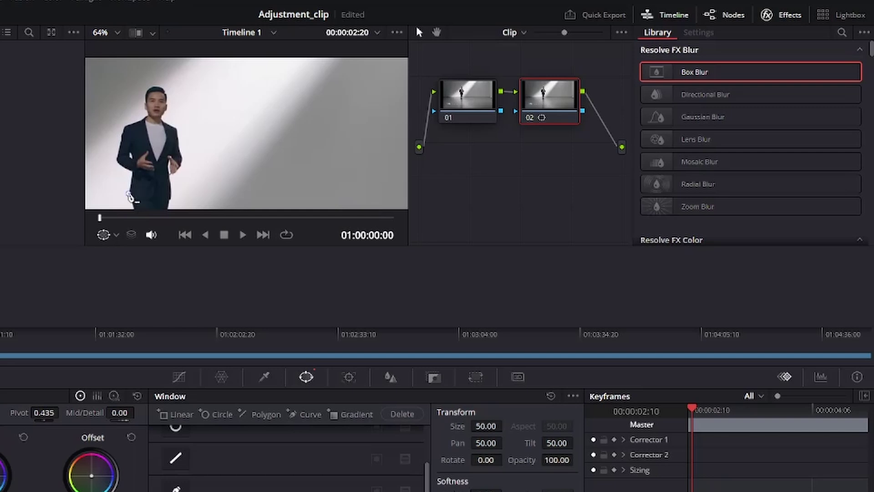
# - Trace mask points up the presenter's left side, shoulder, neck and across the head top
pyautogui.click(129, 194)
pyautogui.click(132, 172)
pyautogui.click(117, 160)
pyautogui.click(125, 128)
pyautogui.click(147, 116)
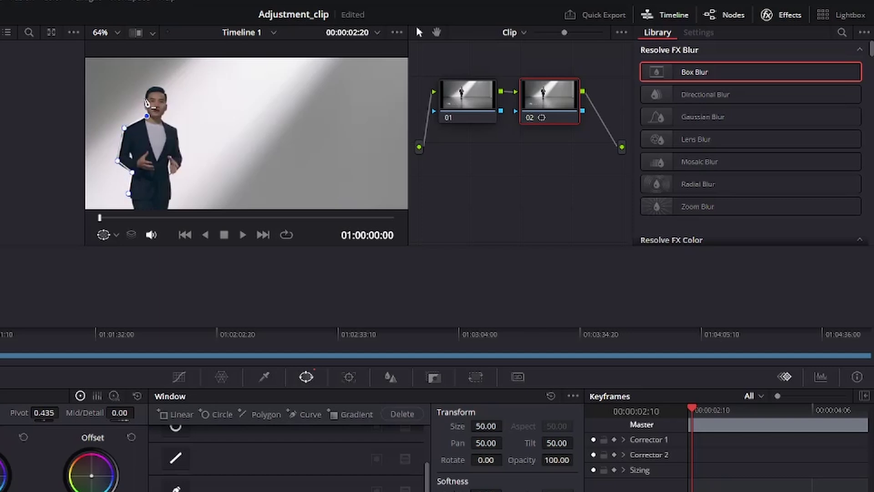
pyautogui.click(145, 98)
pyautogui.click(150, 87)
pyautogui.click(162, 87)
# - Continue the points down the right side of head, shoulder and arm, closing on the first point
pyautogui.click(166, 100)
pyautogui.click(167, 110)
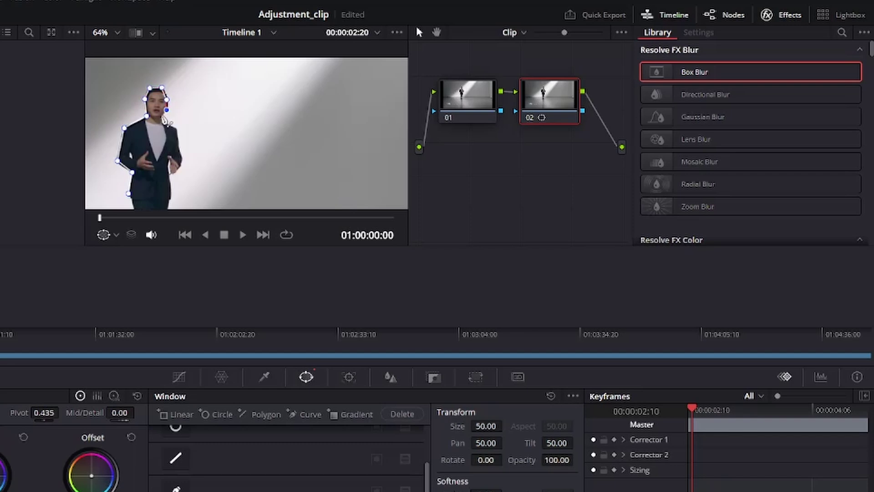
pyautogui.click(162, 116)
pyautogui.click(176, 128)
pyautogui.click(181, 159)
pyautogui.click(174, 174)
pyautogui.click(172, 201)
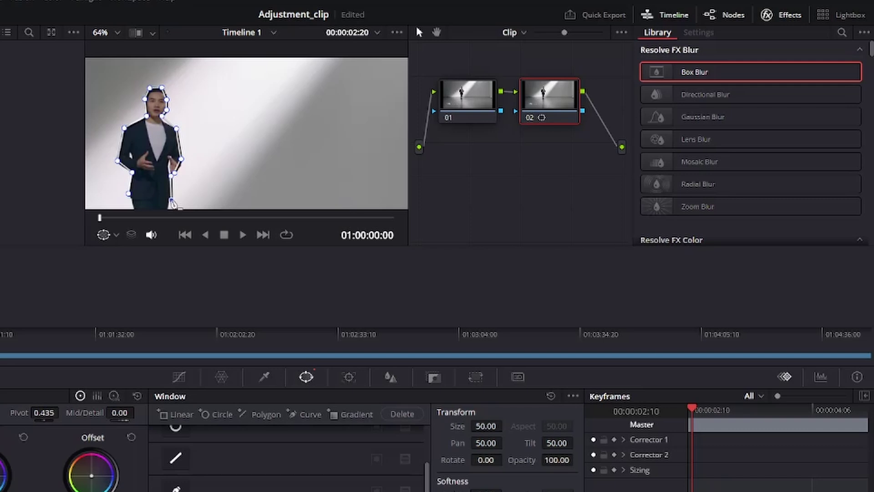
pyautogui.click(129, 194)
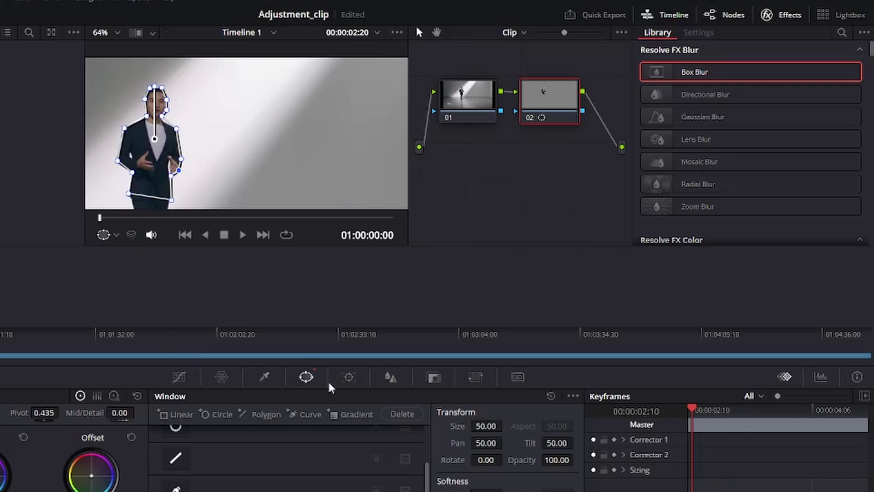
# - Track the curve window forward through the clip with the Tracker palette
pyautogui.click(348, 378)
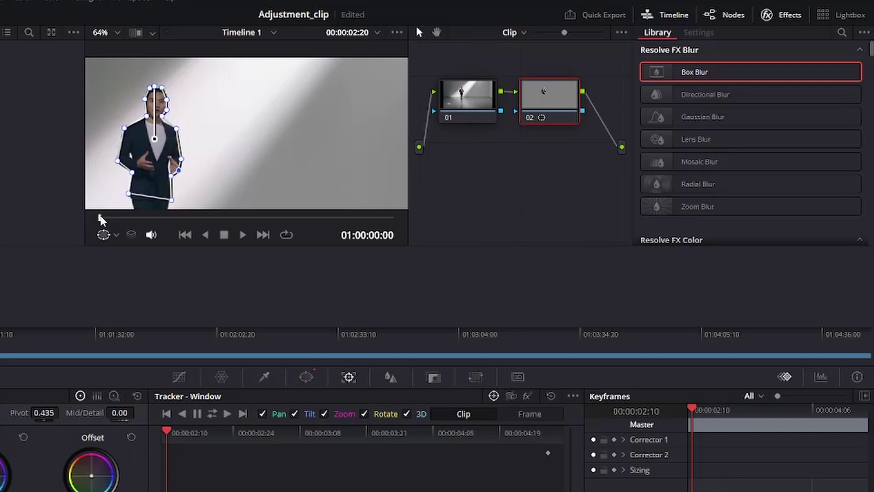
pyautogui.click(228, 414)
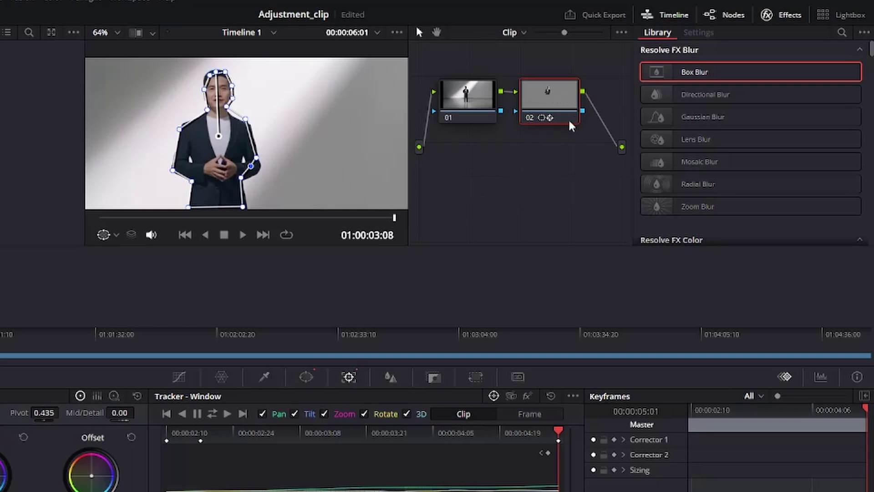
# - Add an alpha output, wire node 02's key output to it, and go to the Edit page
pyautogui.rightClick(483, 179)
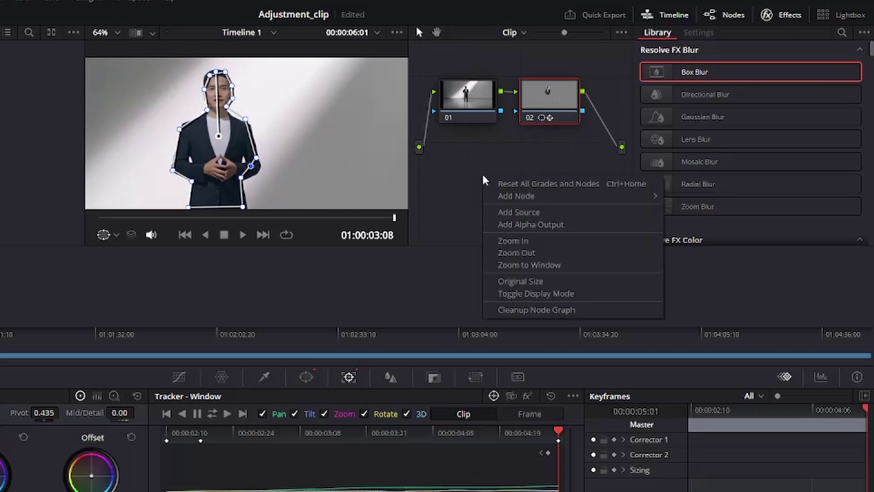
pyautogui.click(517, 224)
pyautogui.moveTo(583, 111); pyautogui.dragTo(621, 170)
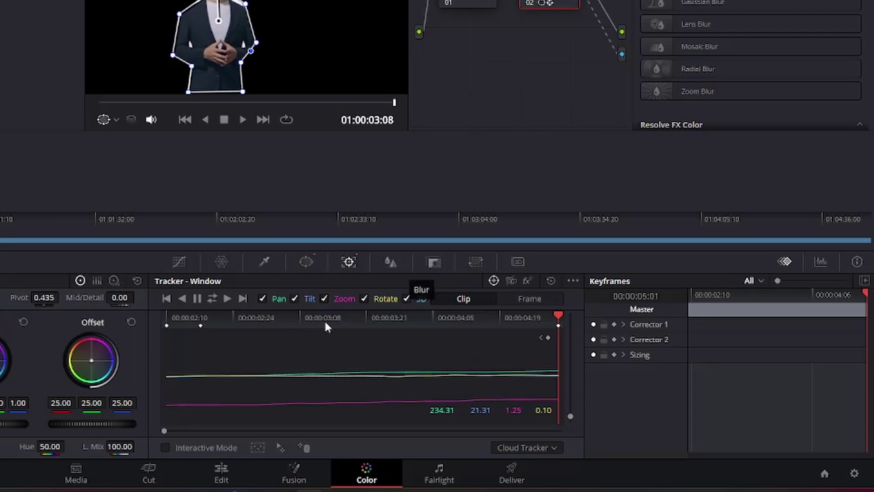
pyautogui.click(230, 484)
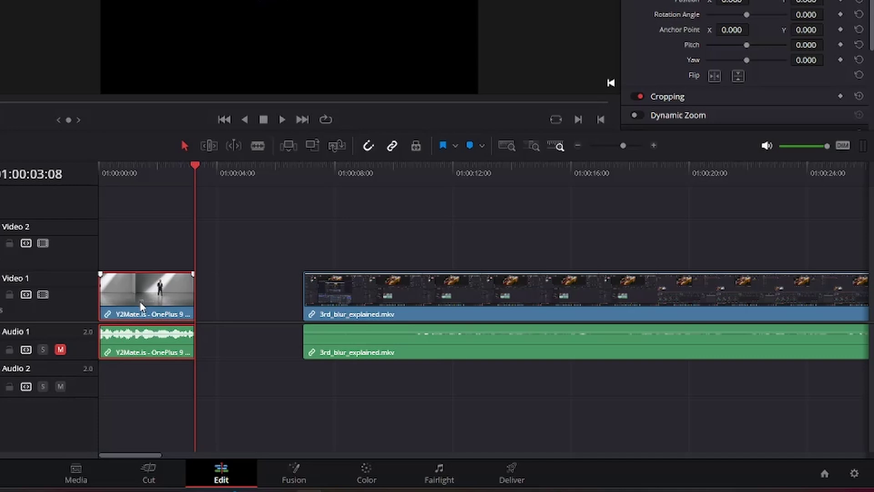
# - Move the presenter to V2, trim and slide 3rd_blur_explained to the start, and mute Audio 2
pyautogui.moveTo(141, 307); pyautogui.dragTo(164, 237)
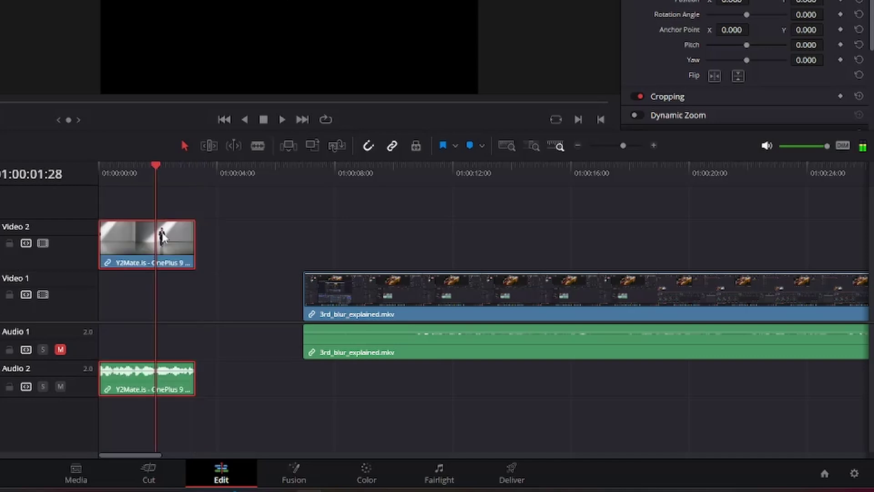
pyautogui.moveTo(304, 311); pyautogui.dragTo(478, 311)
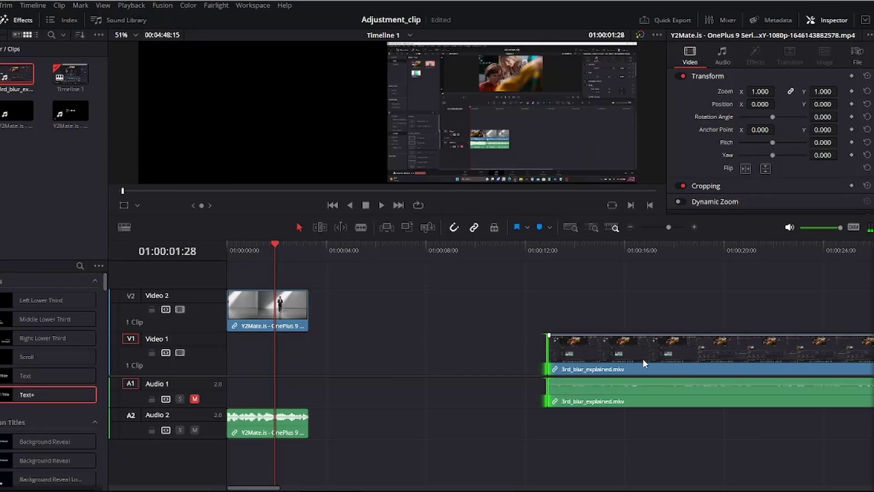
pyautogui.moveTo(643, 359); pyautogui.dragTo(253, 351)
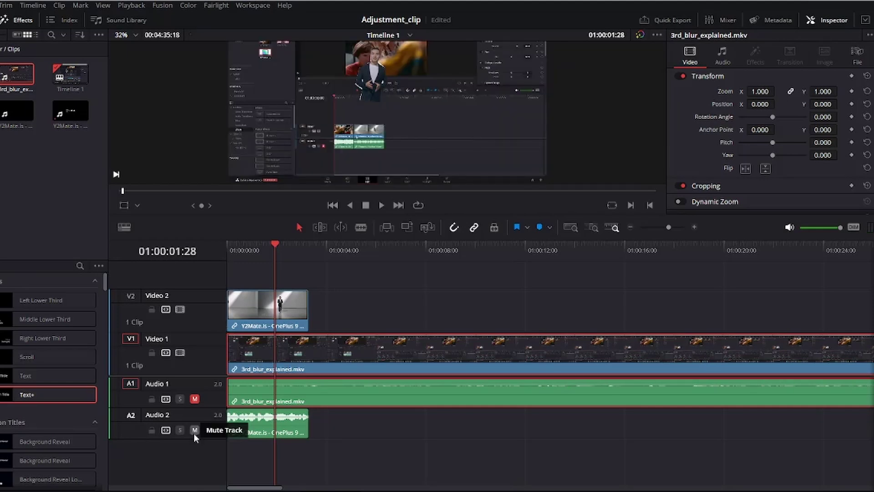
pyautogui.click(195, 431)
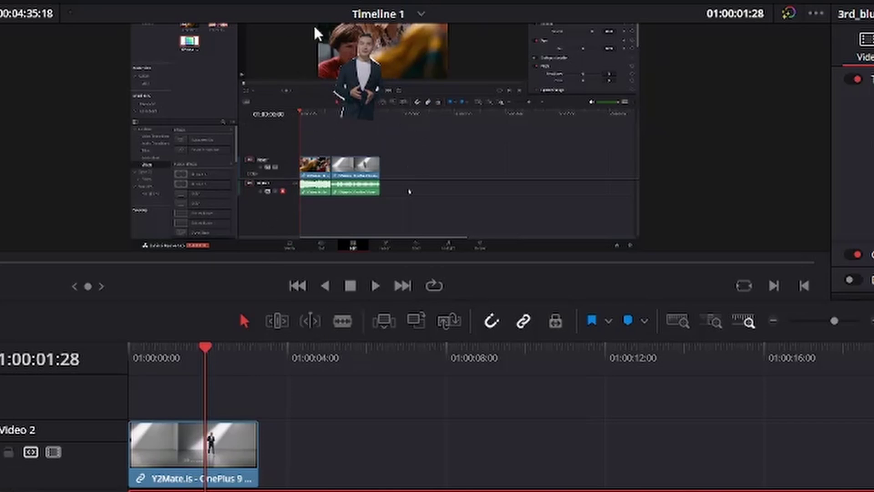
pyautogui.moveTo(203, 358); pyautogui.dragTo(121, 382)
pyautogui.press('space')
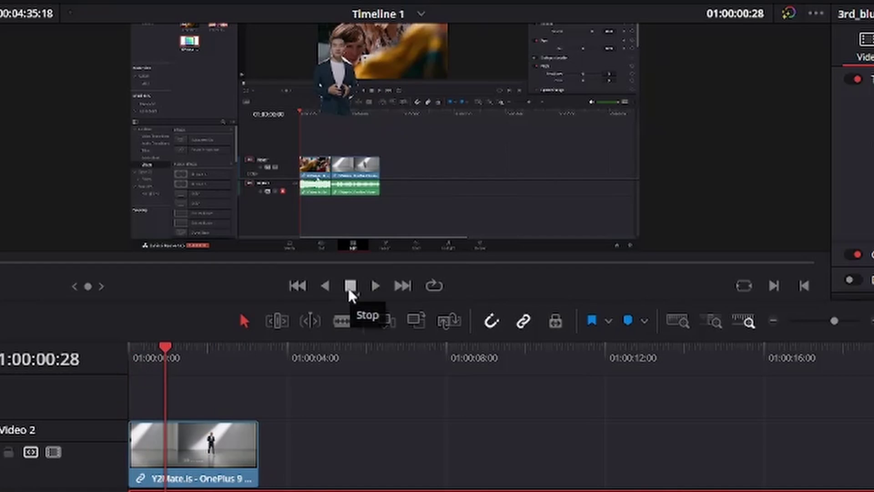